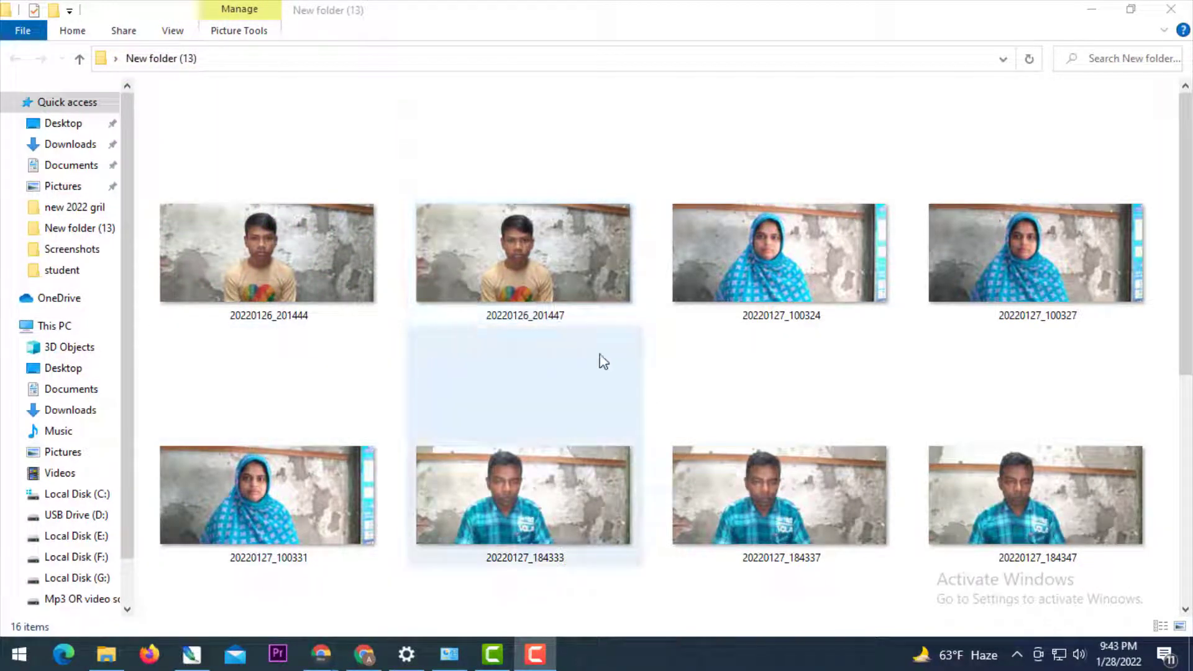
- Scroll through the photo thumbnails, then minimize the File Explorer window
scroll(617, 400, "down", 5)
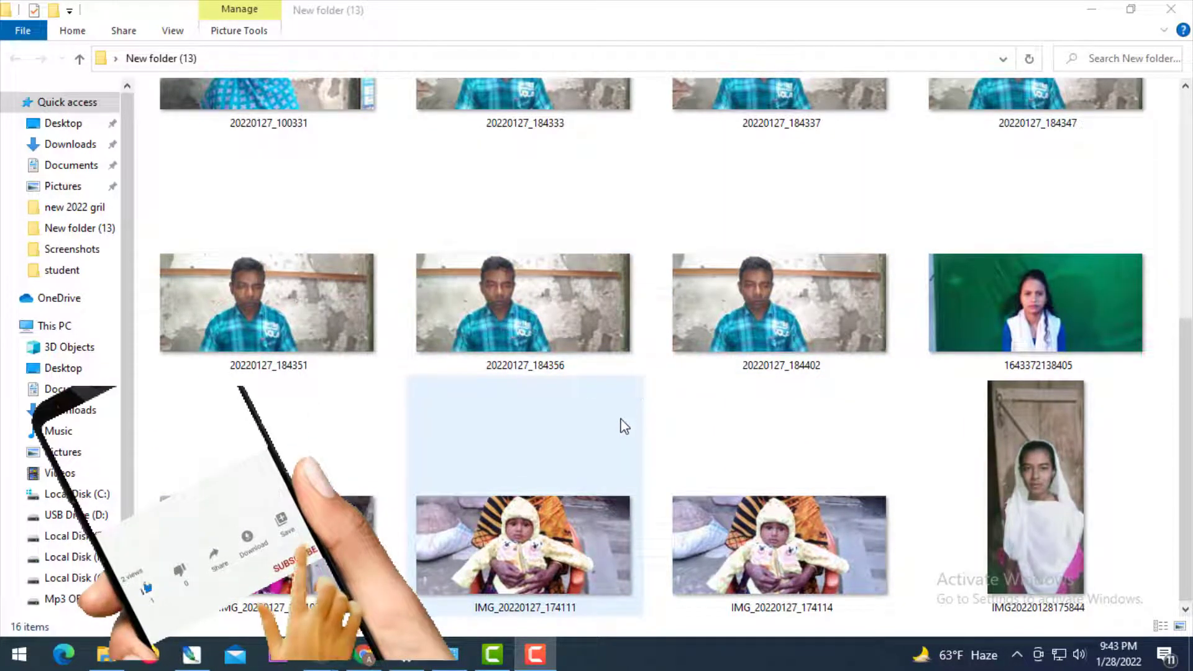
scroll(631, 416, "up", 5)
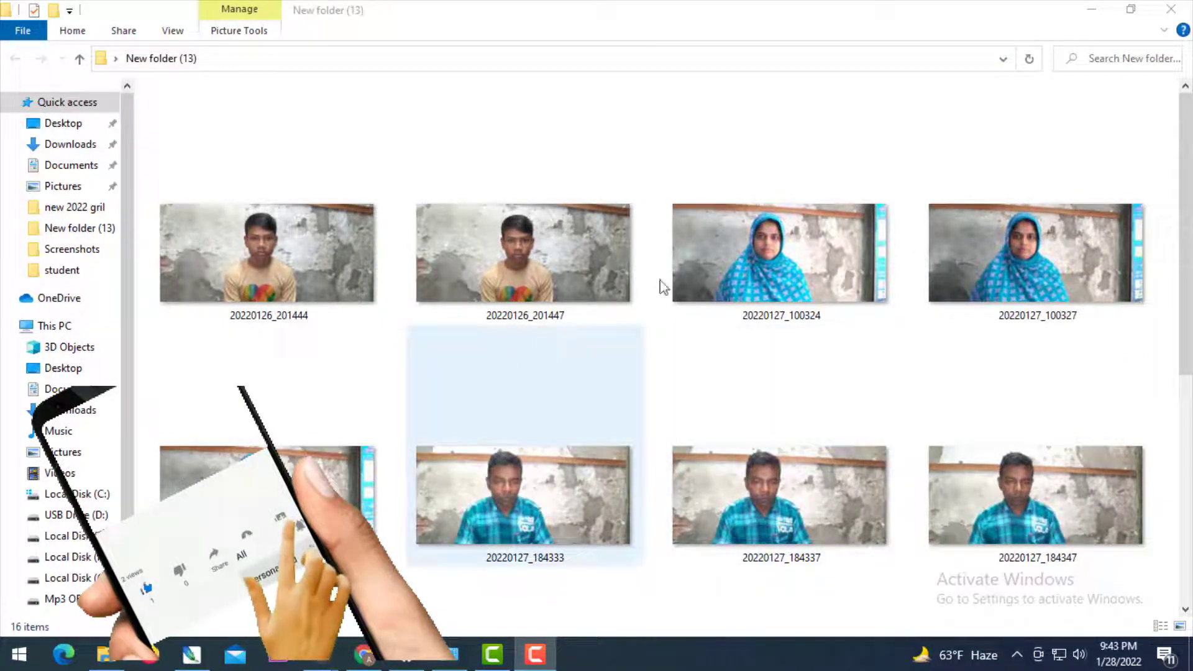
left_click(1092, 11)
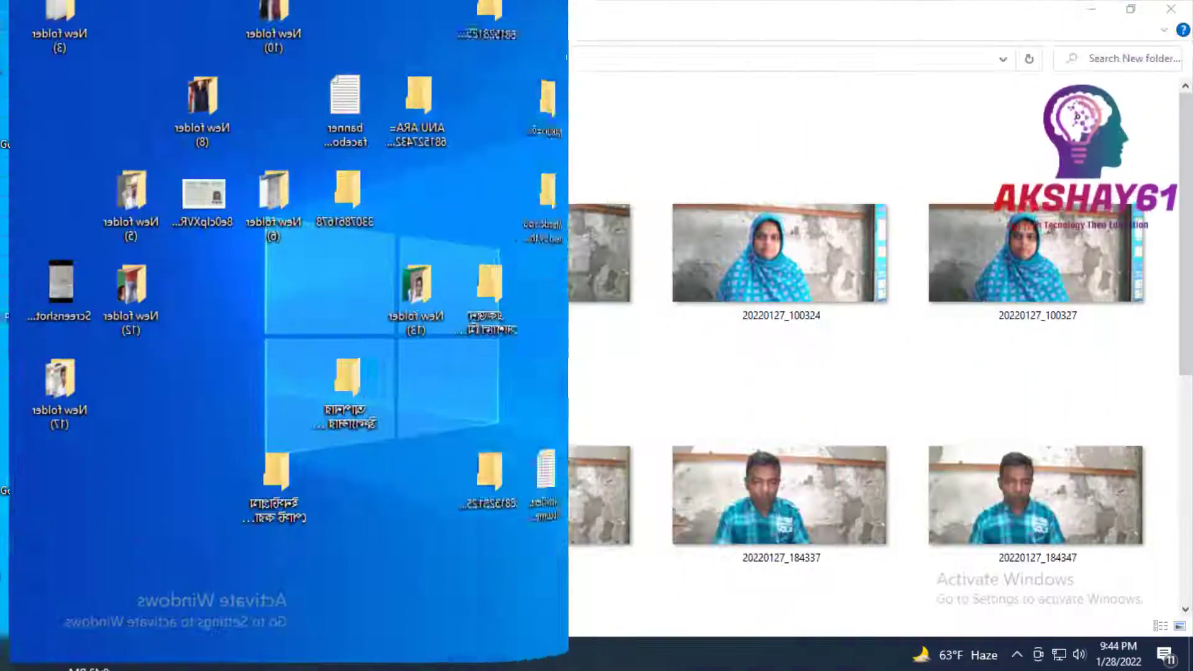
- Search Google in Chrome for 'Remove Bg' and open the remove.bg result
left_click(408, 567)
left_click(430, 260)
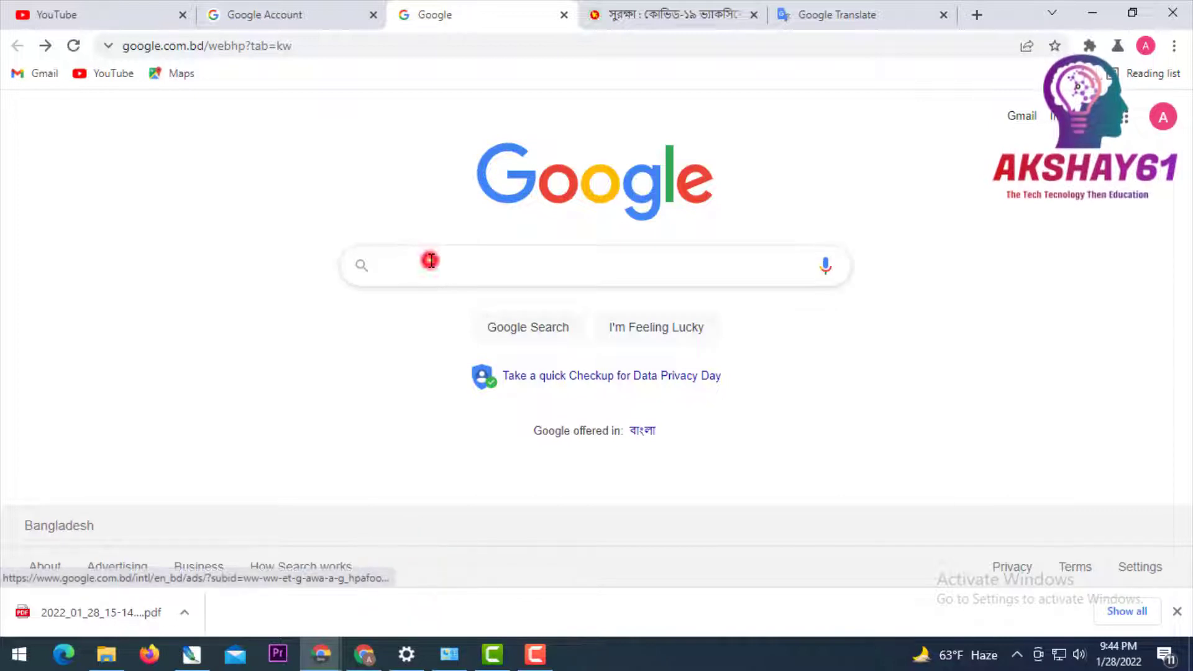
right_click(428, 260)
left_click(485, 404)
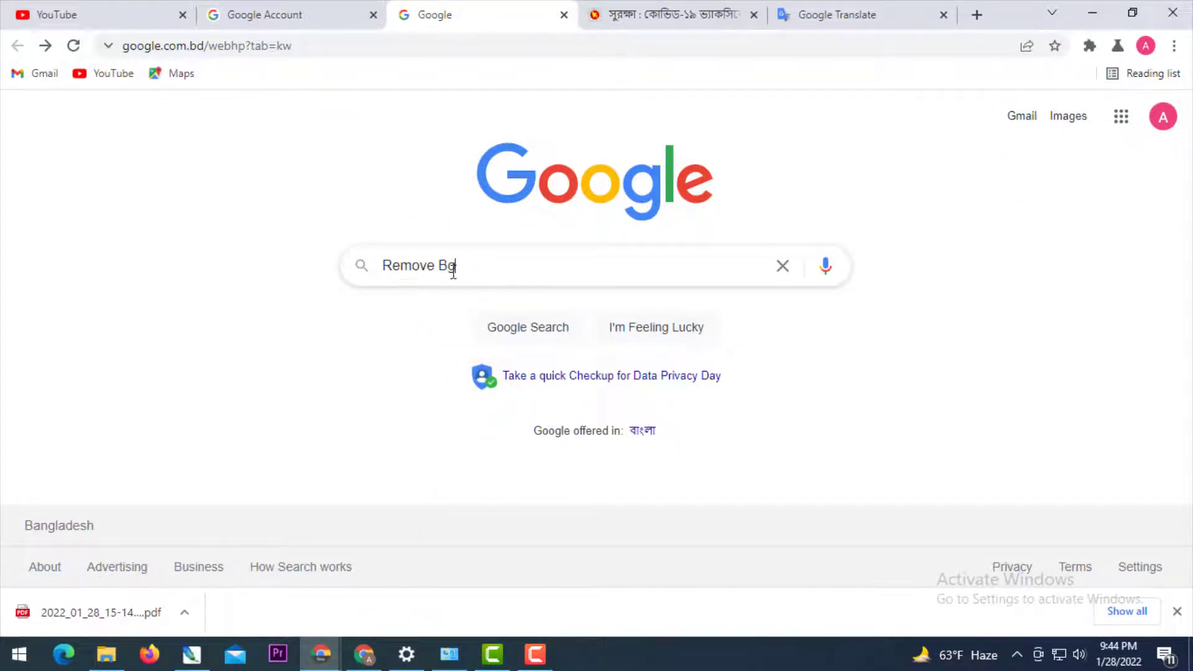
left_click_drag(490, 263, 317, 269)
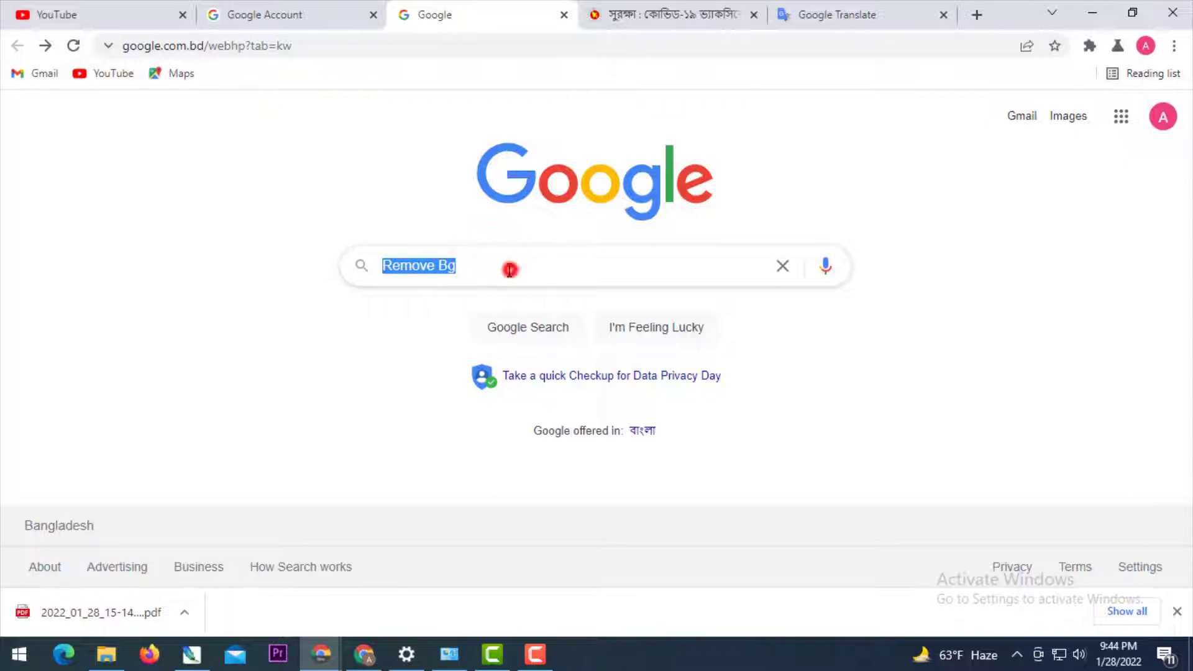
left_click(495, 272)
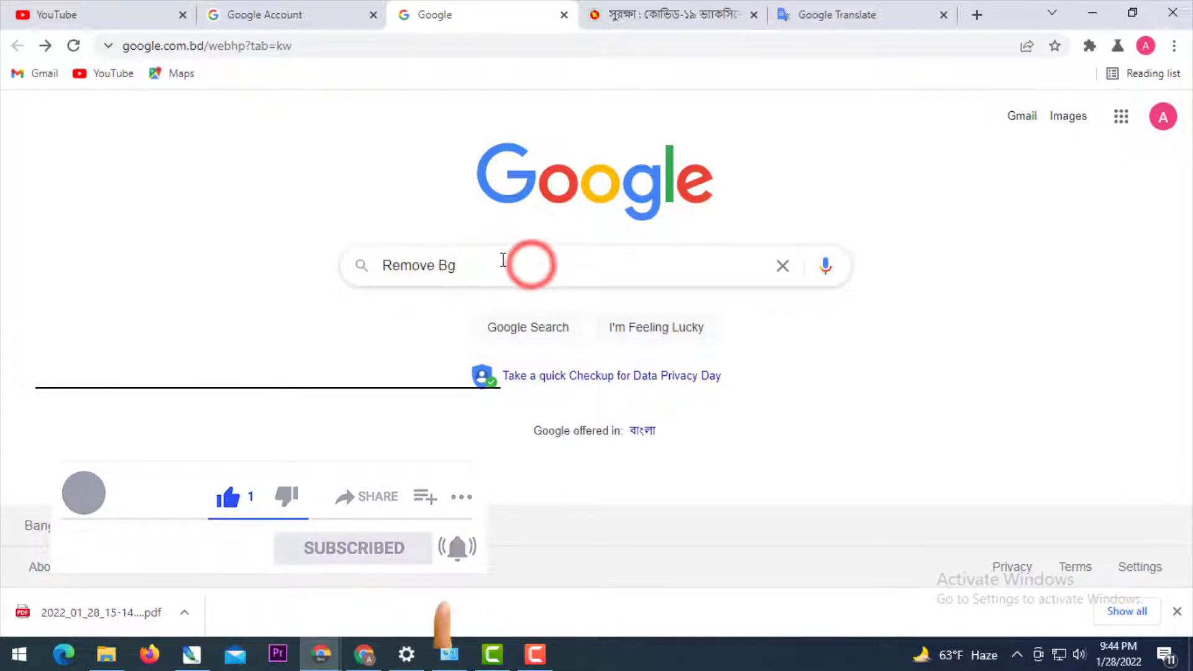
left_click(507, 334)
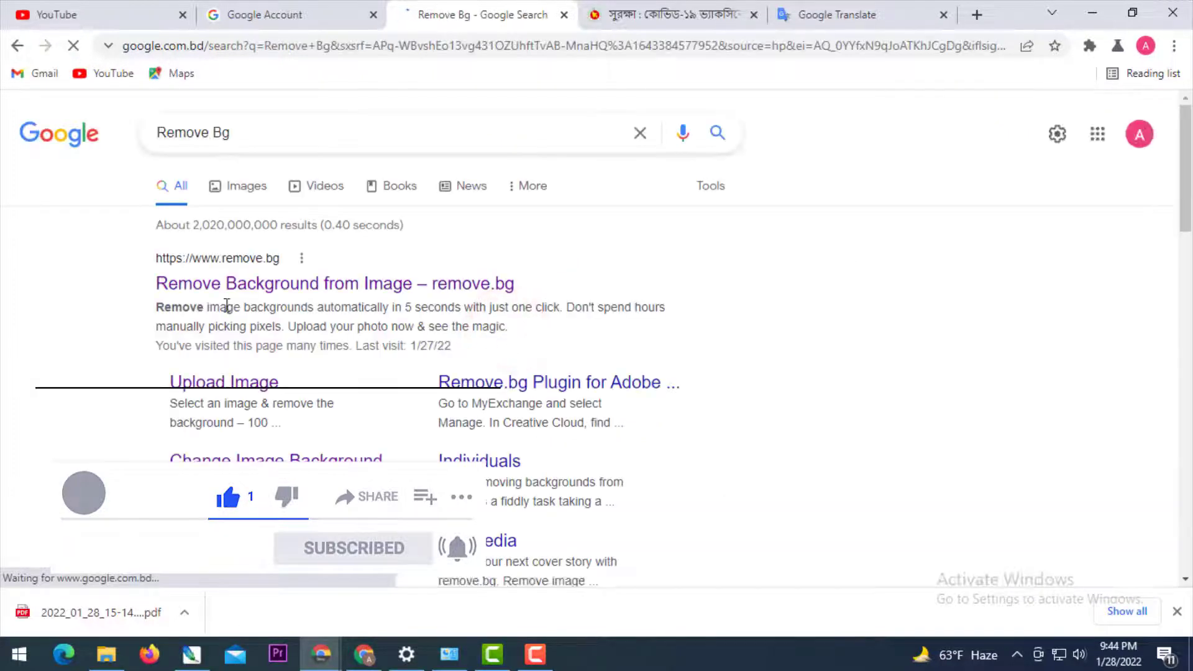
left_click_drag(130, 283, 538, 300)
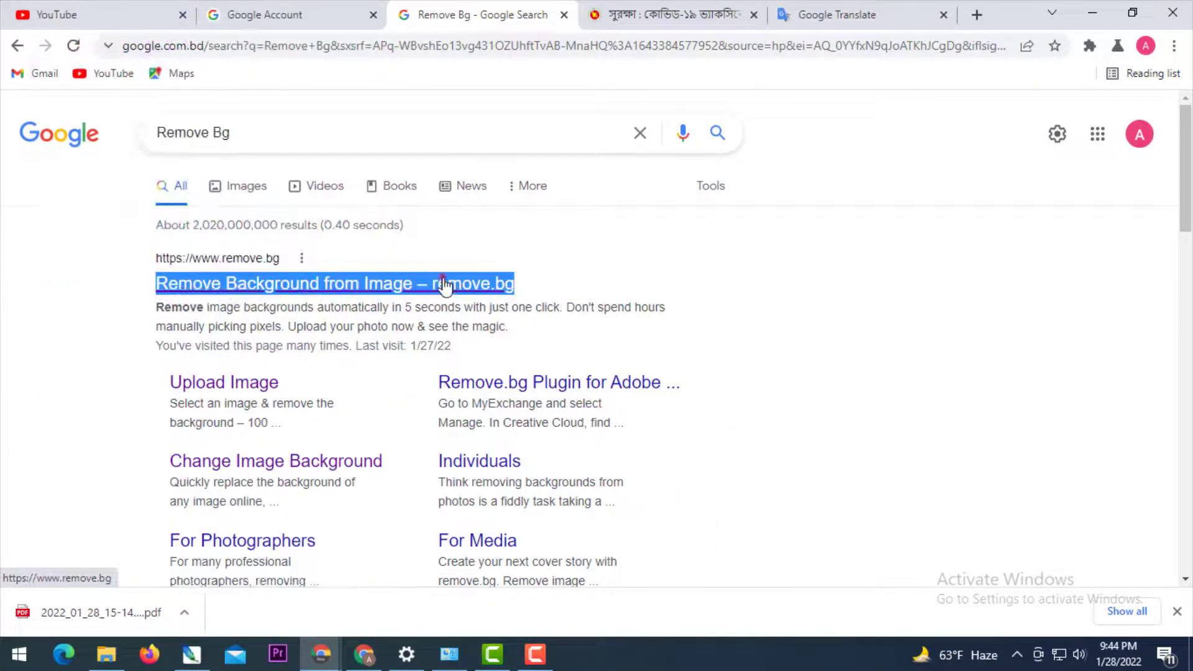
left_click(435, 279)
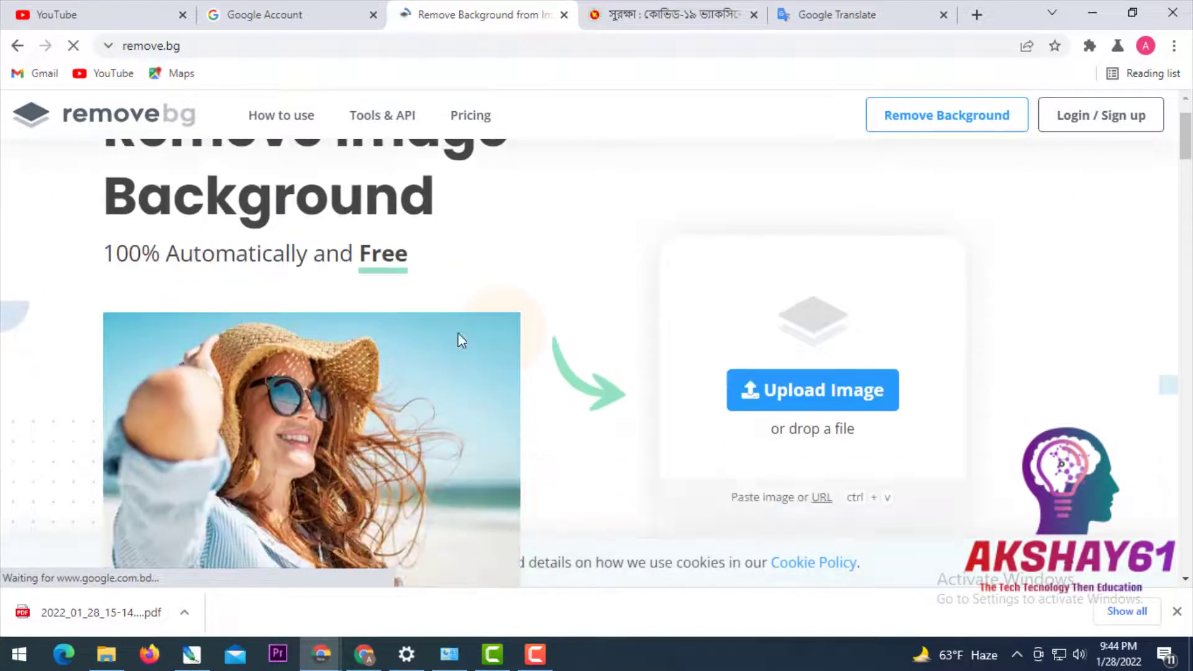
- On the remove.bg home page, start Upload Image to browse the New folder (13) photos
left_click_drag(52, 200, 501, 315)
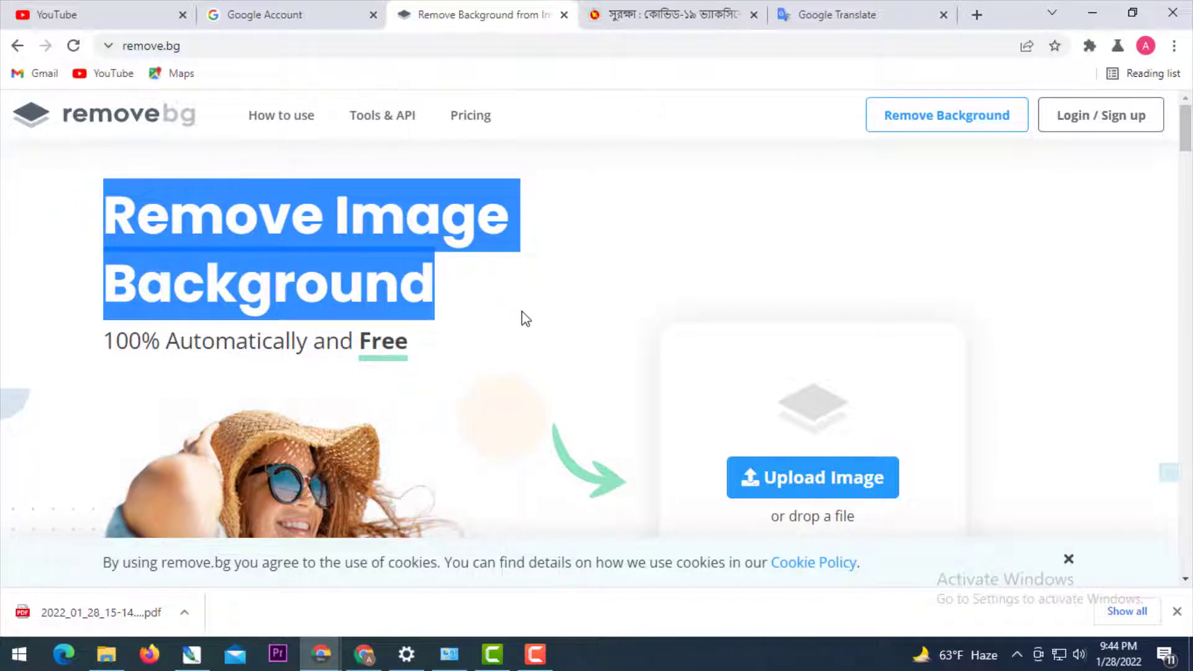
scroll(528, 298, "down", 3)
scroll(520, 301, "up", 3)
left_click(616, 287)
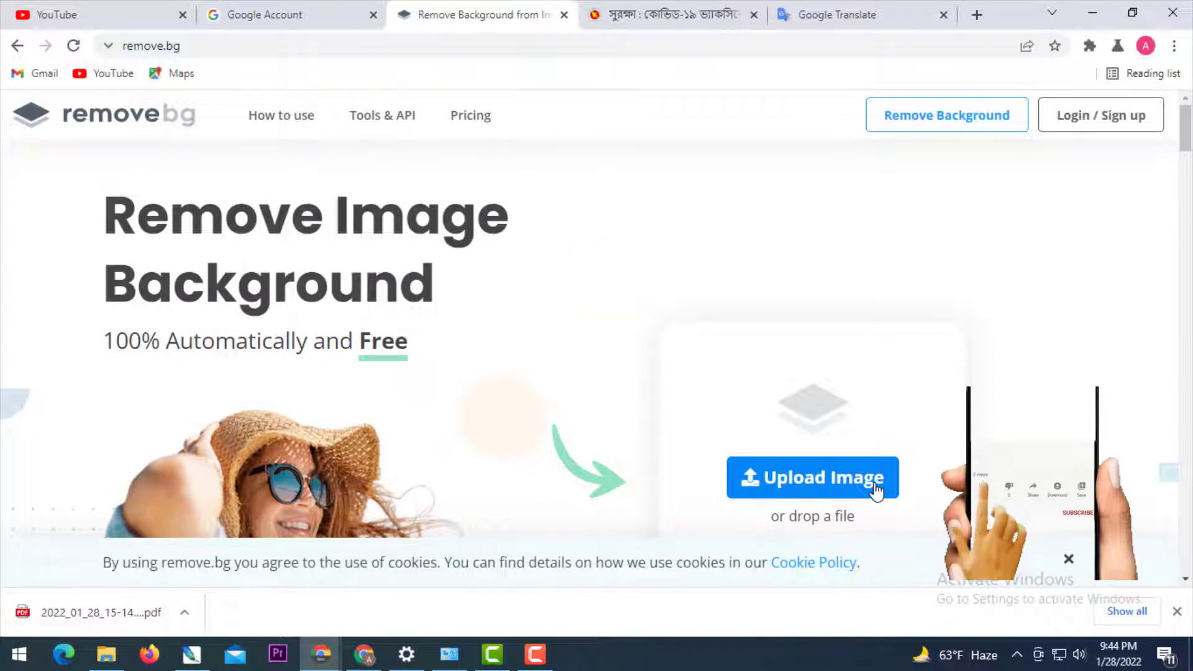
scroll(846, 496, "down", 1)
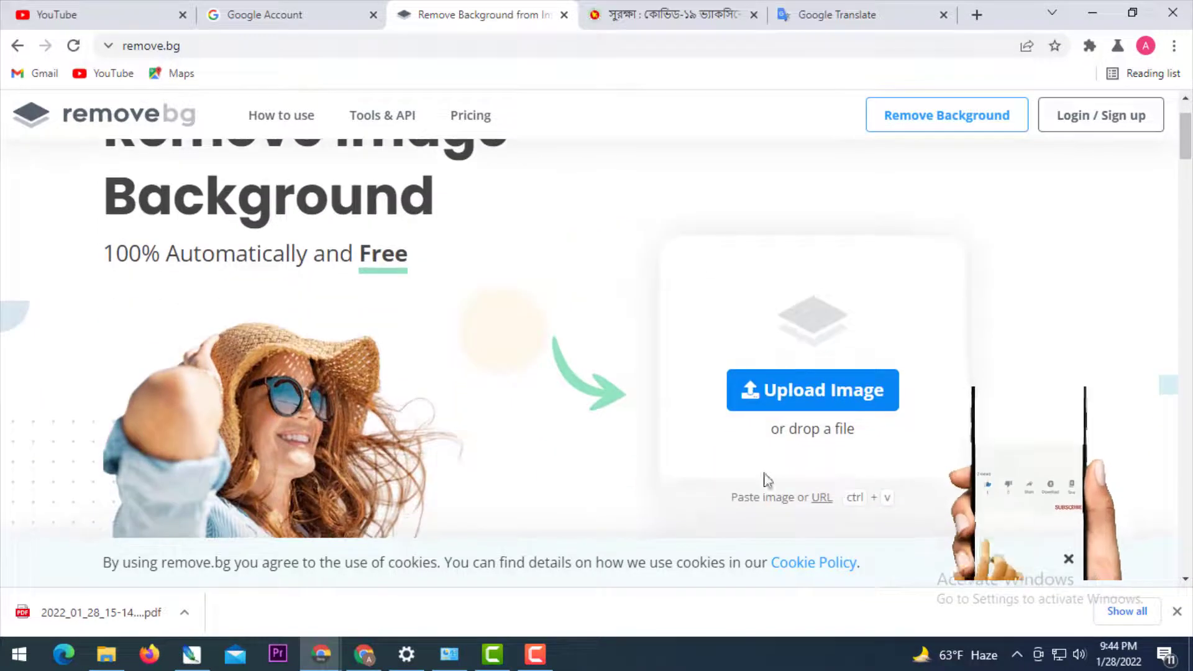
left_click(825, 407)
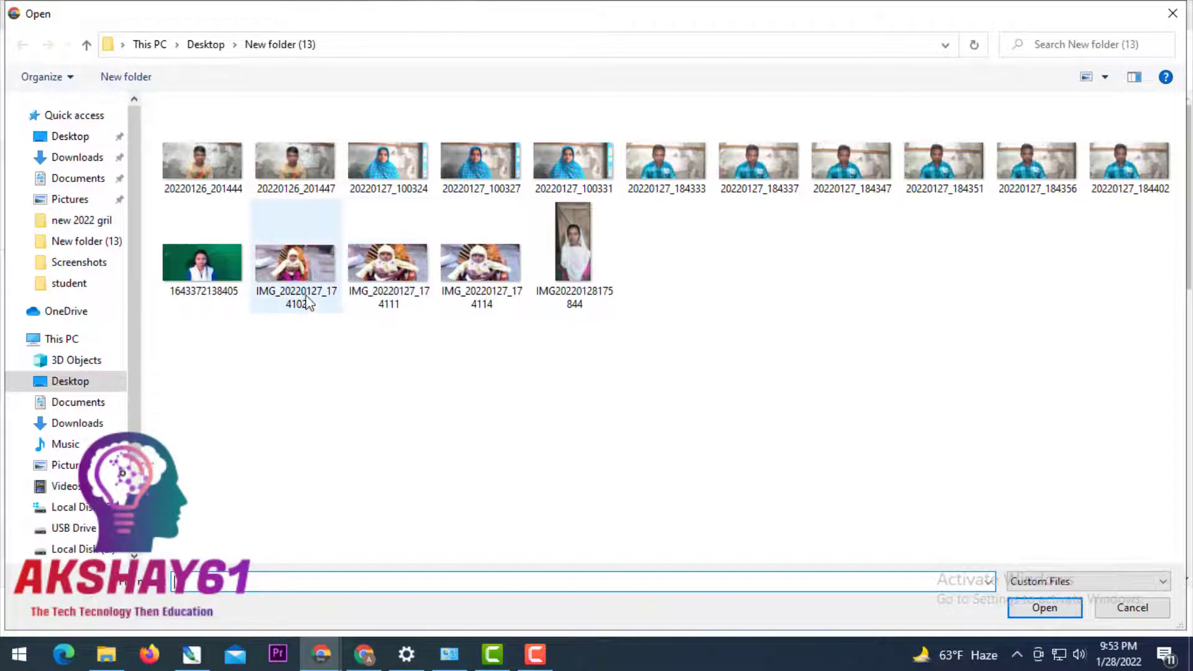
- Upload the boy's photo to remove.bg and download the 735 × 339 transparent preview
left_click(296, 172)
double_click(296, 171)
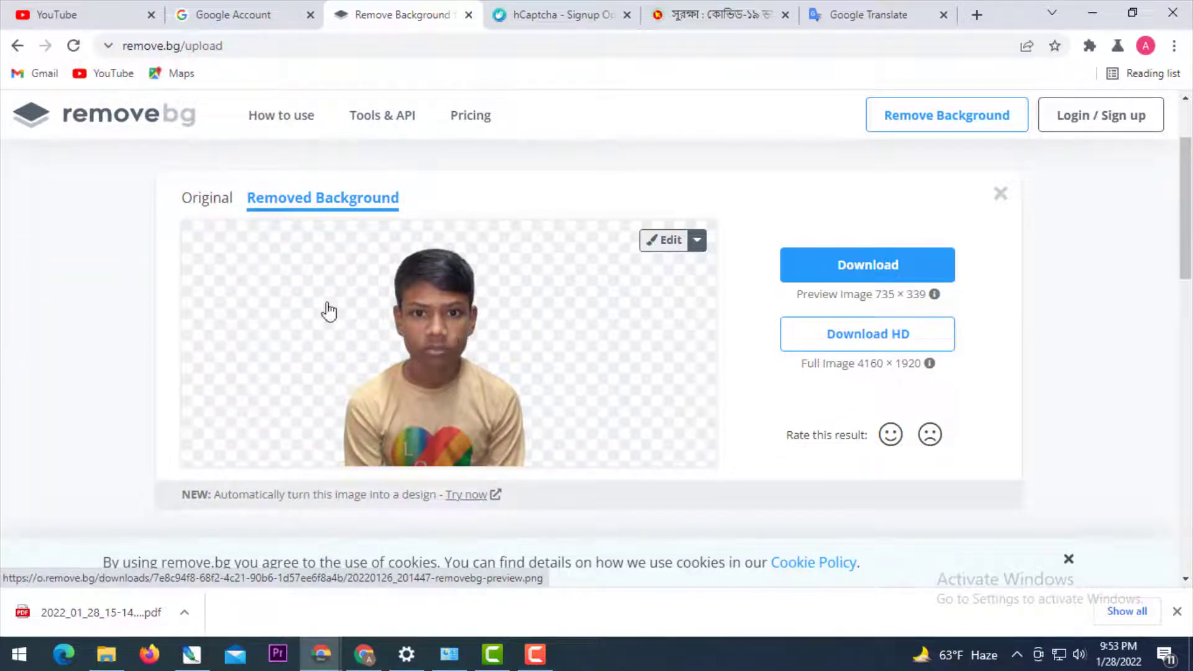
left_click(415, 339)
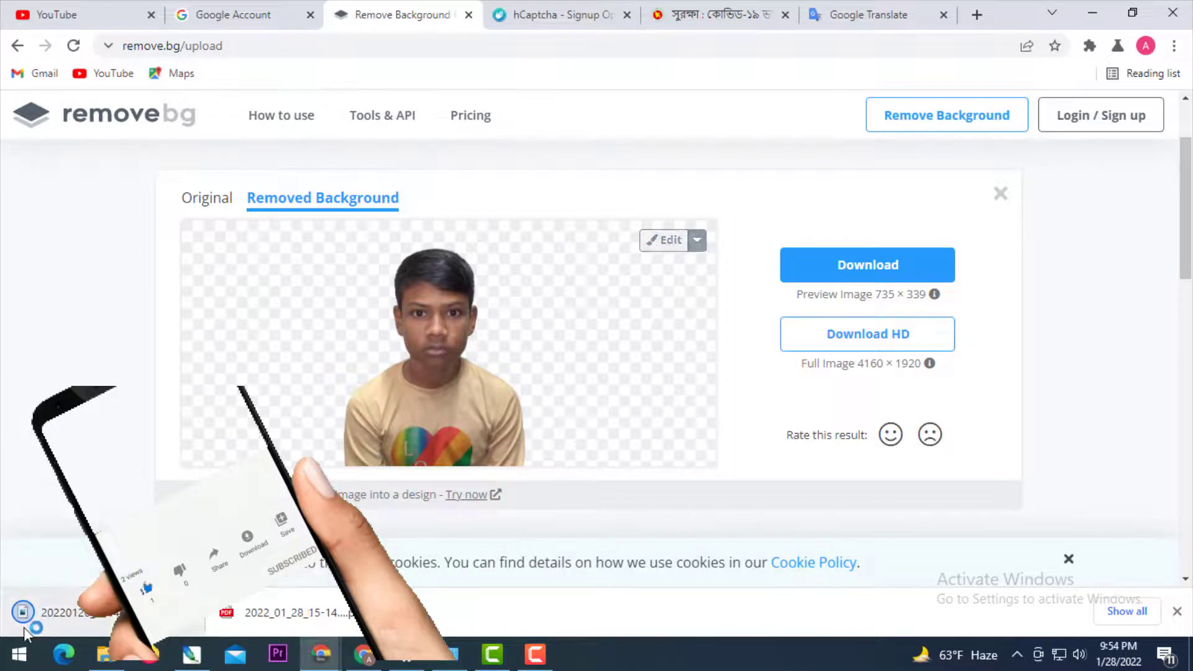
- View the downloaded boy cutout PNG in Photos, then close the viewer
left_click(27, 618)
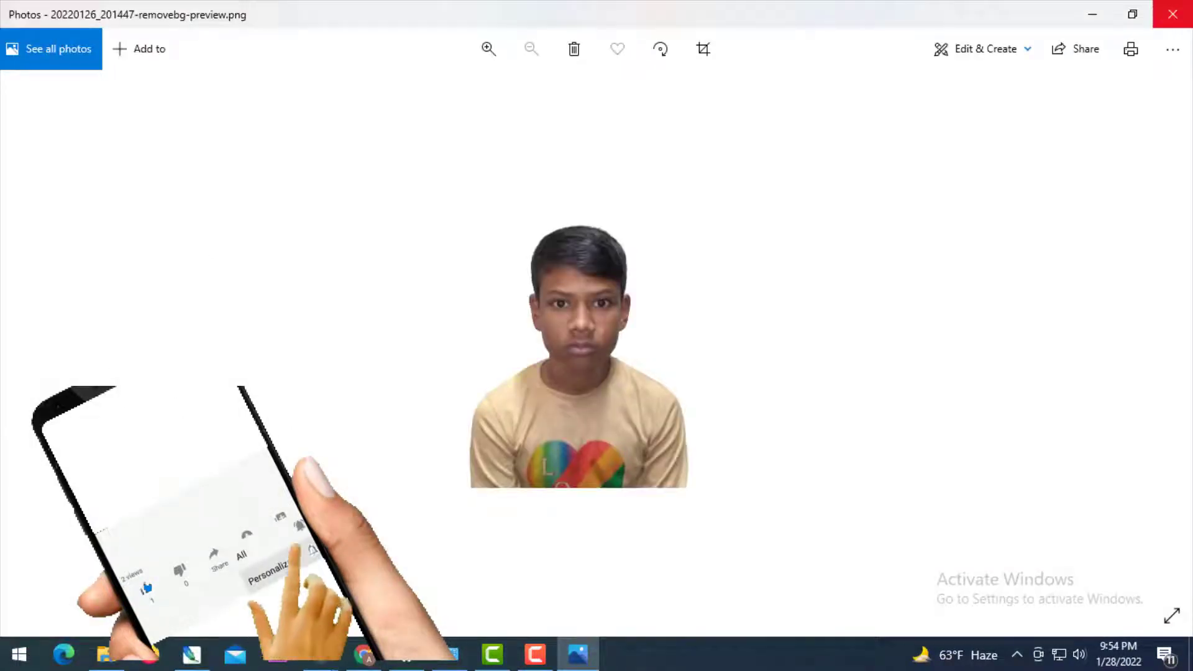
left_click(1187, 7)
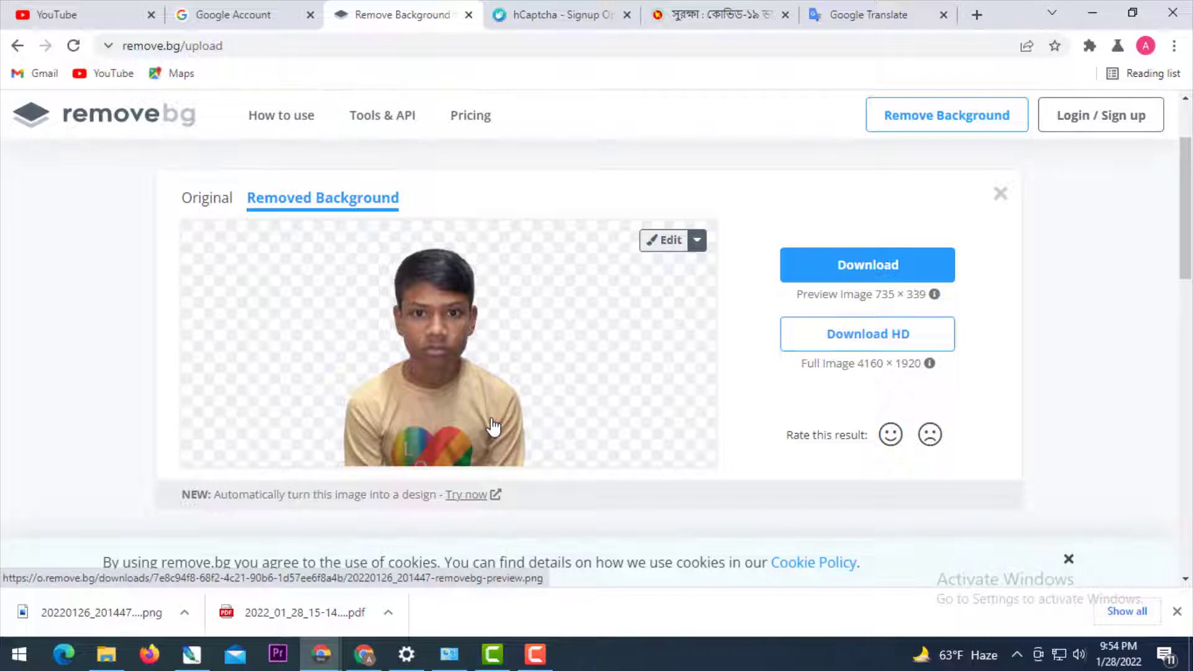
left_click(19, 45)
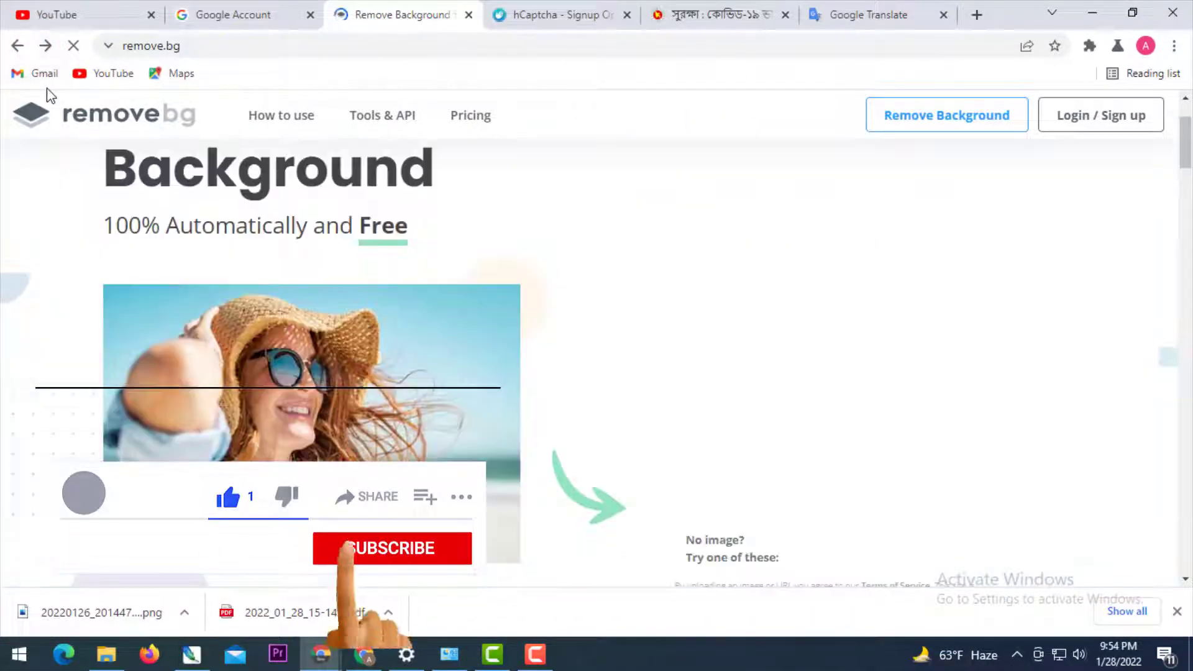
left_click(780, 359)
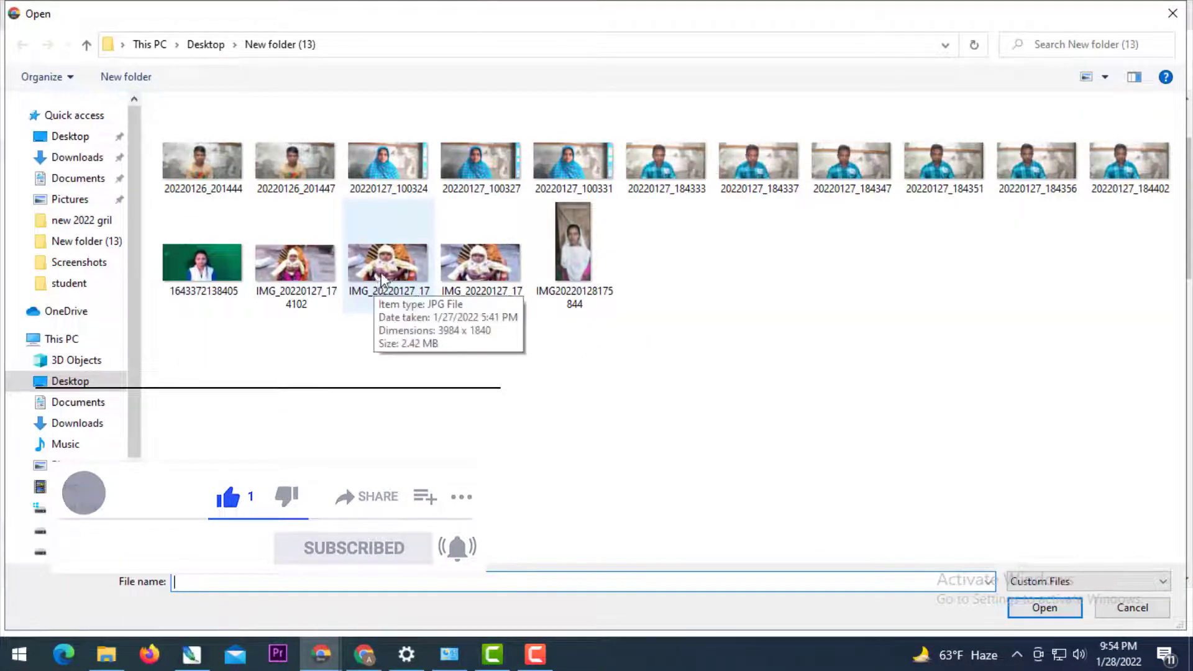
double_click(208, 273)
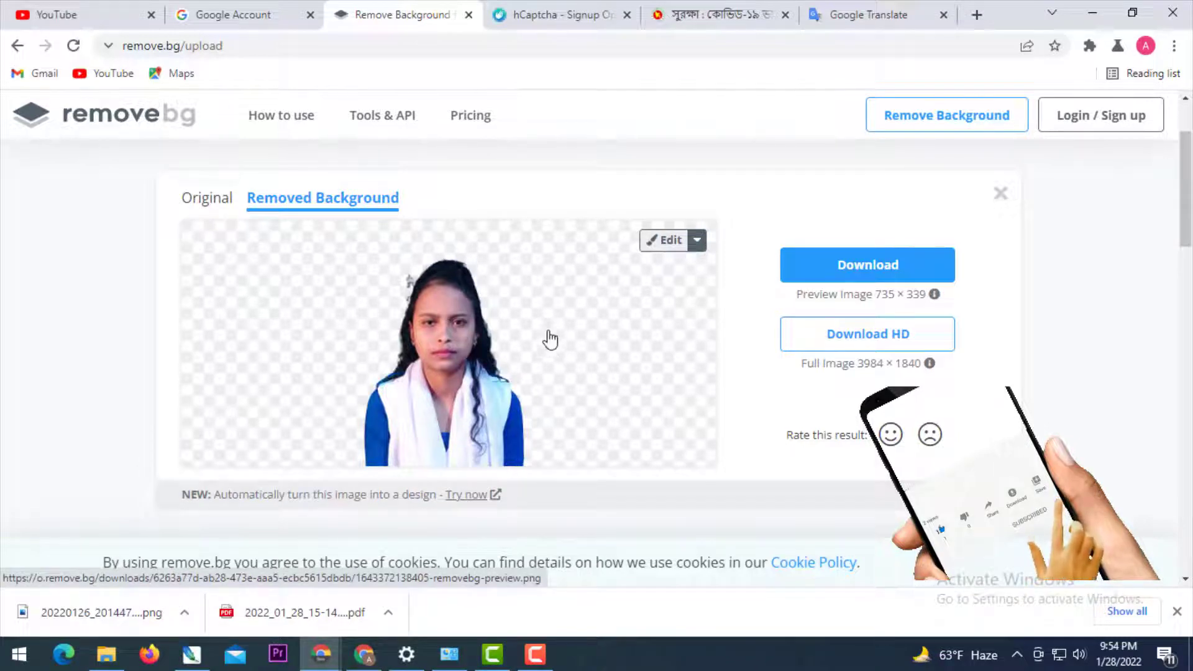
left_click(435, 351)
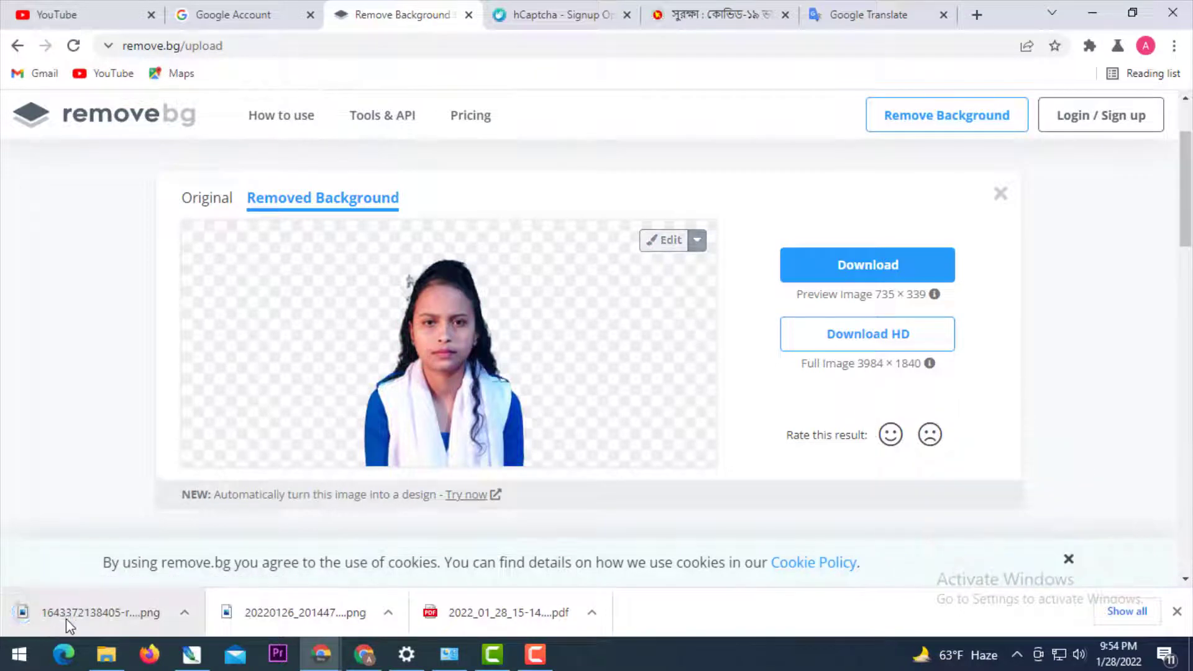
- Upload IMG_20220127_174111, download the baby's transparent cutout, and minimize Chrome
left_click(17, 45)
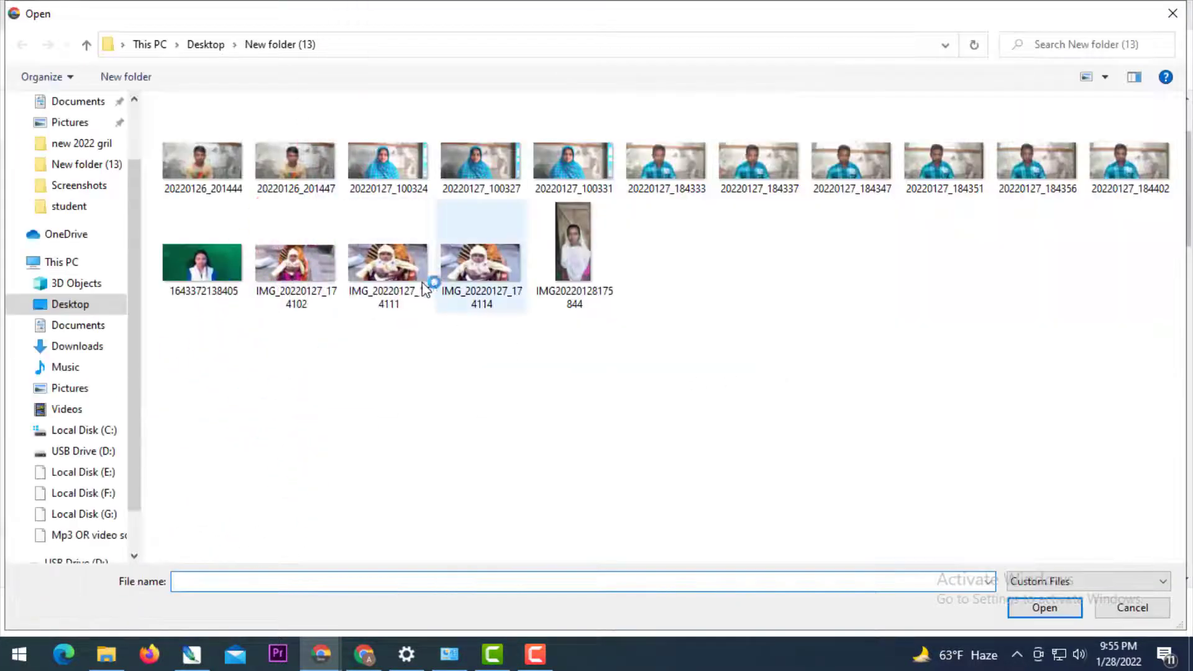
left_click(386, 274)
double_click(387, 273)
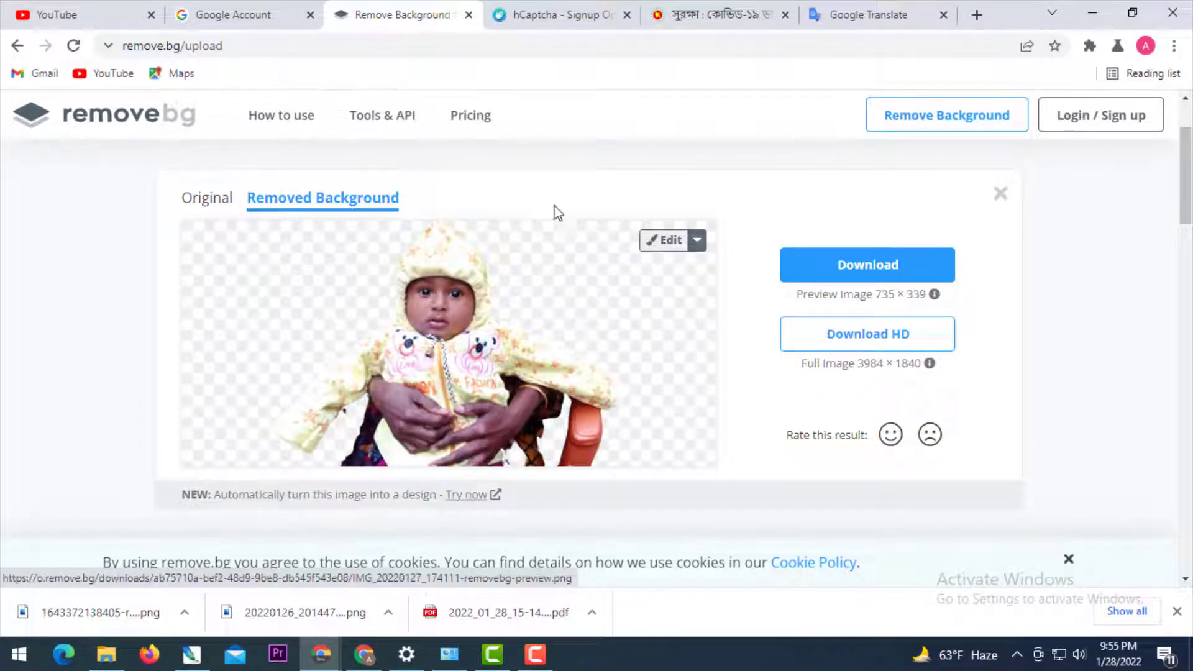
left_click(441, 338)
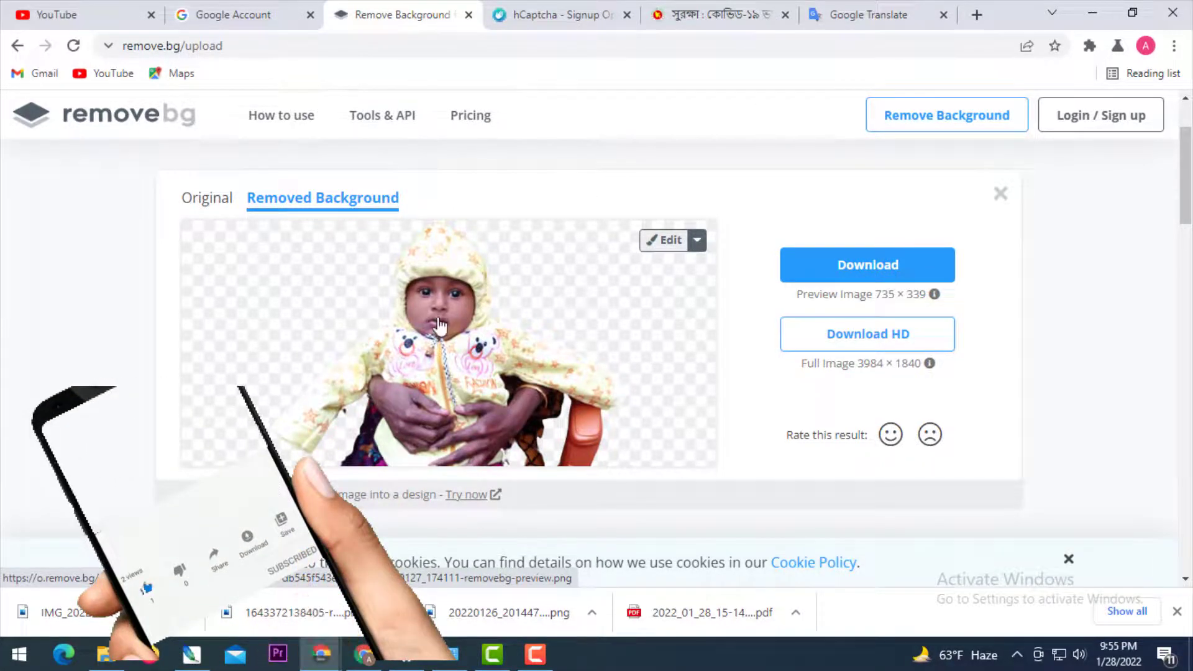
left_click(440, 325)
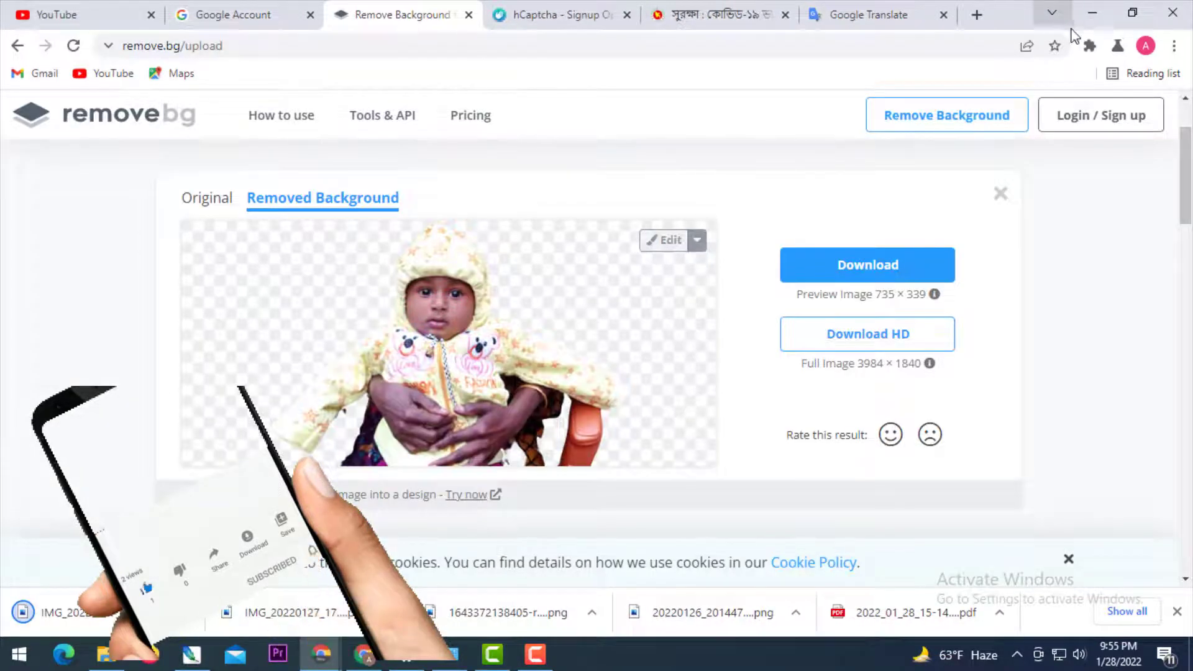
left_click(1092, 12)
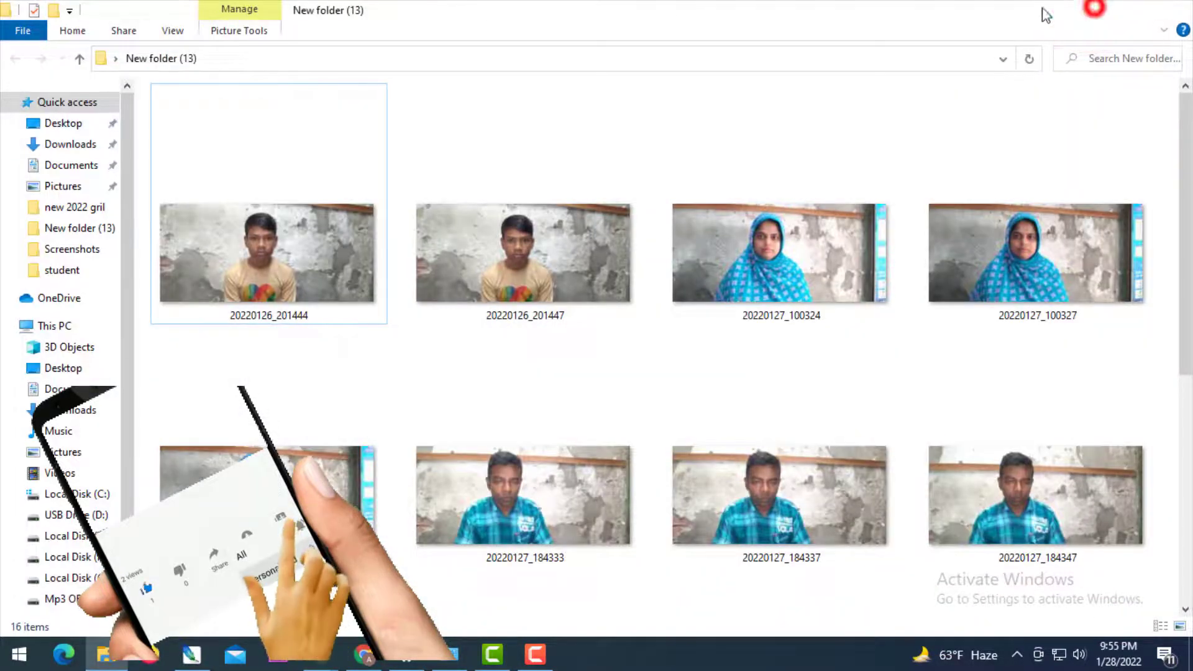
- Preview IMG_20220127_174111-removebg-preview (1).png from Downloads in Photos, then drag it into Photoshop
left_click(1096, 12)
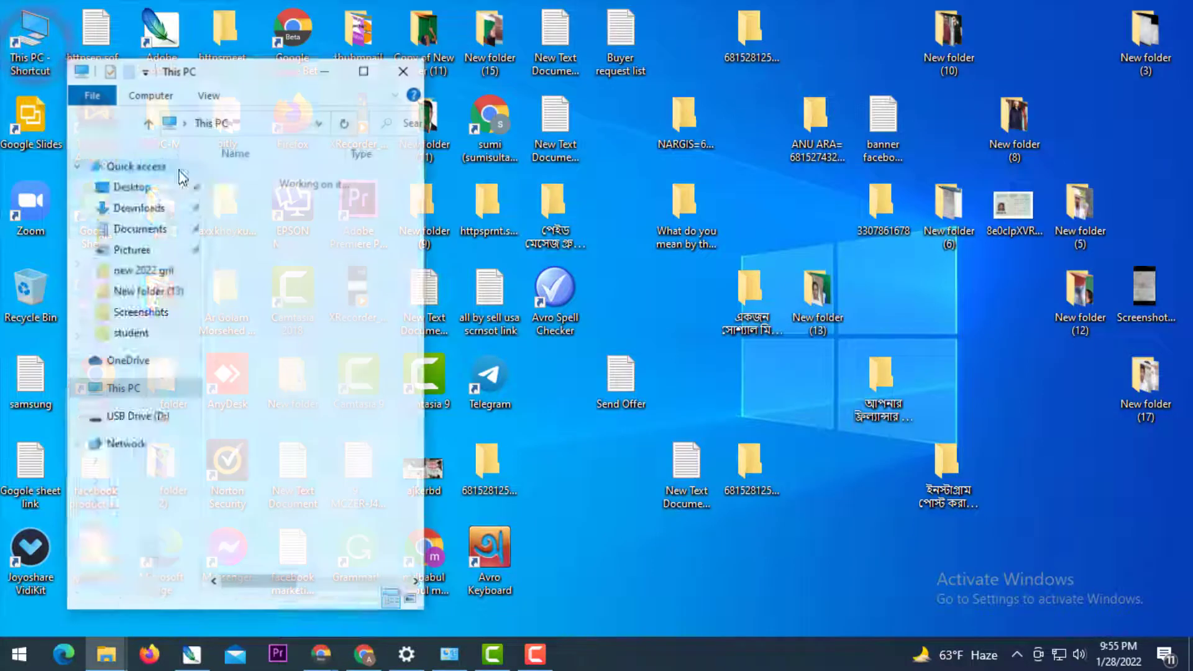
left_click(139, 376)
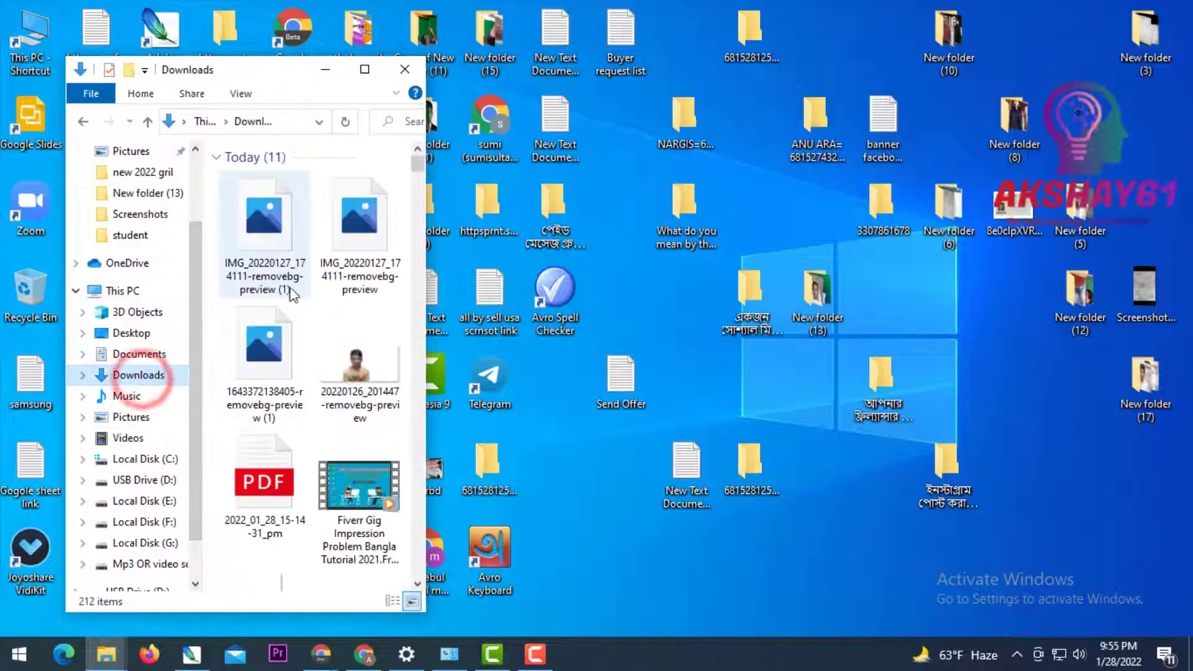
left_click(250, 242)
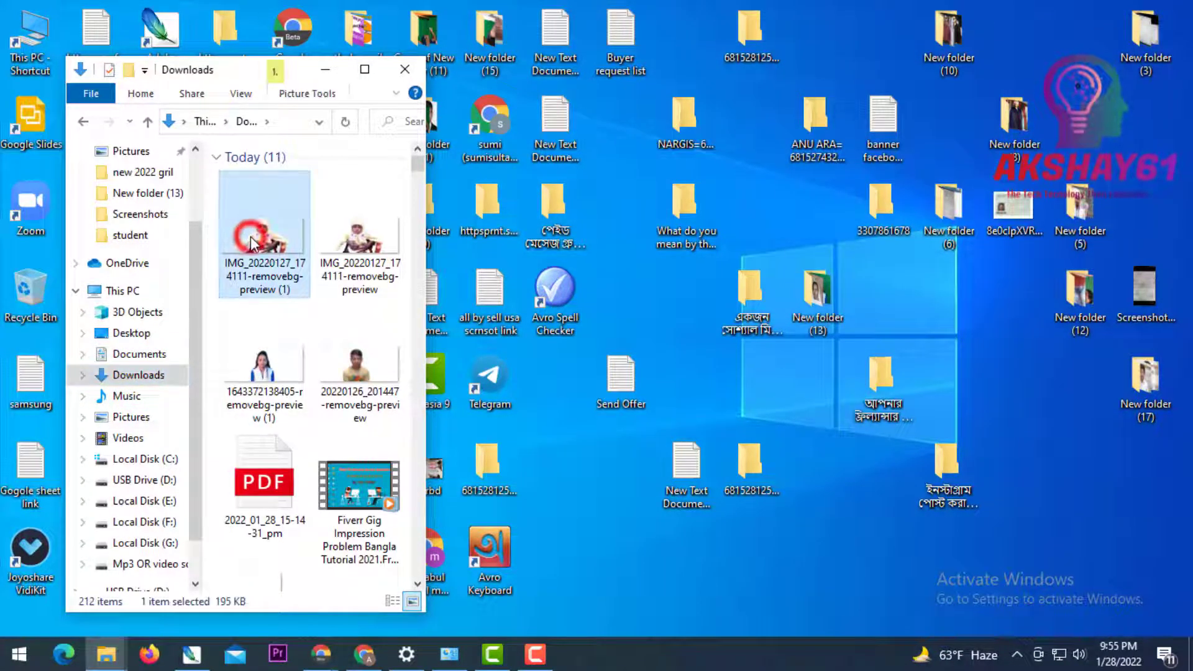
double_click(278, 234)
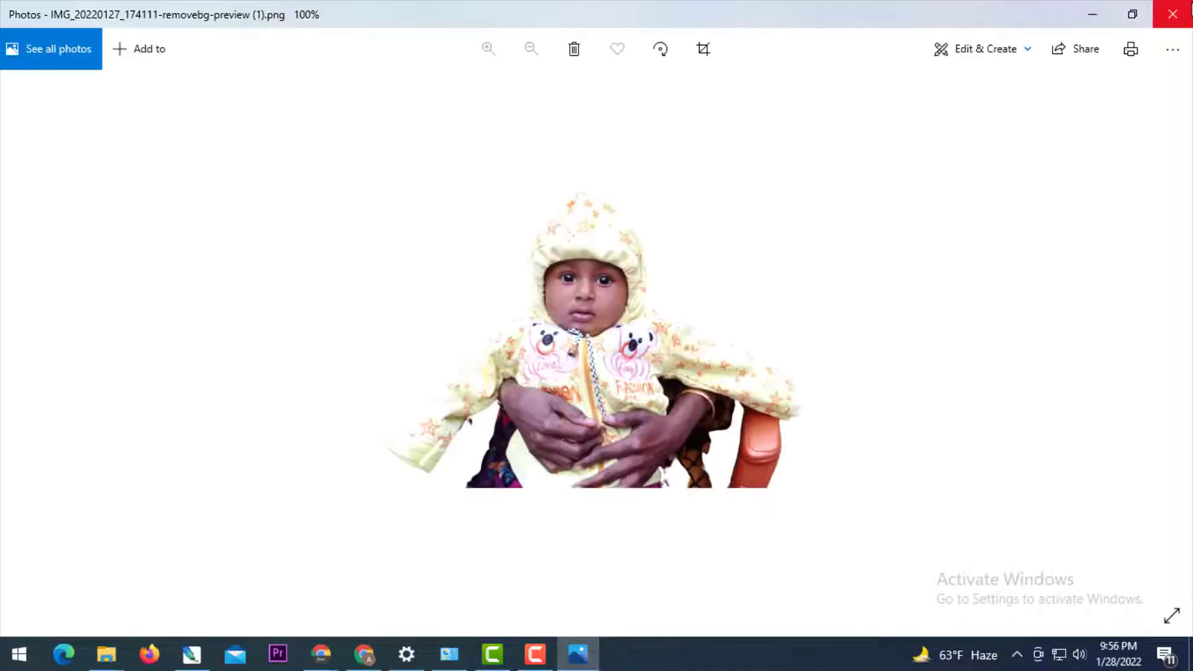
left_click(1172, 14)
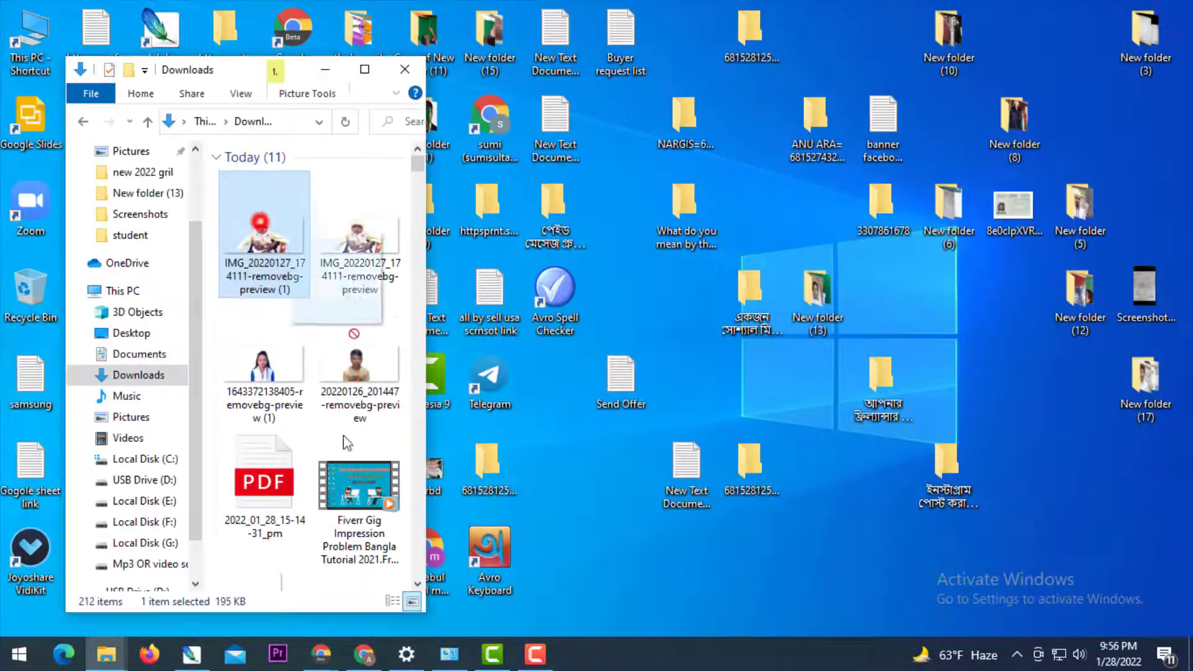
mouse_move(260, 222)
left_mouse_down()
mouse_move(152, 651)
mouse_move(514, 393)
left_mouse_up()
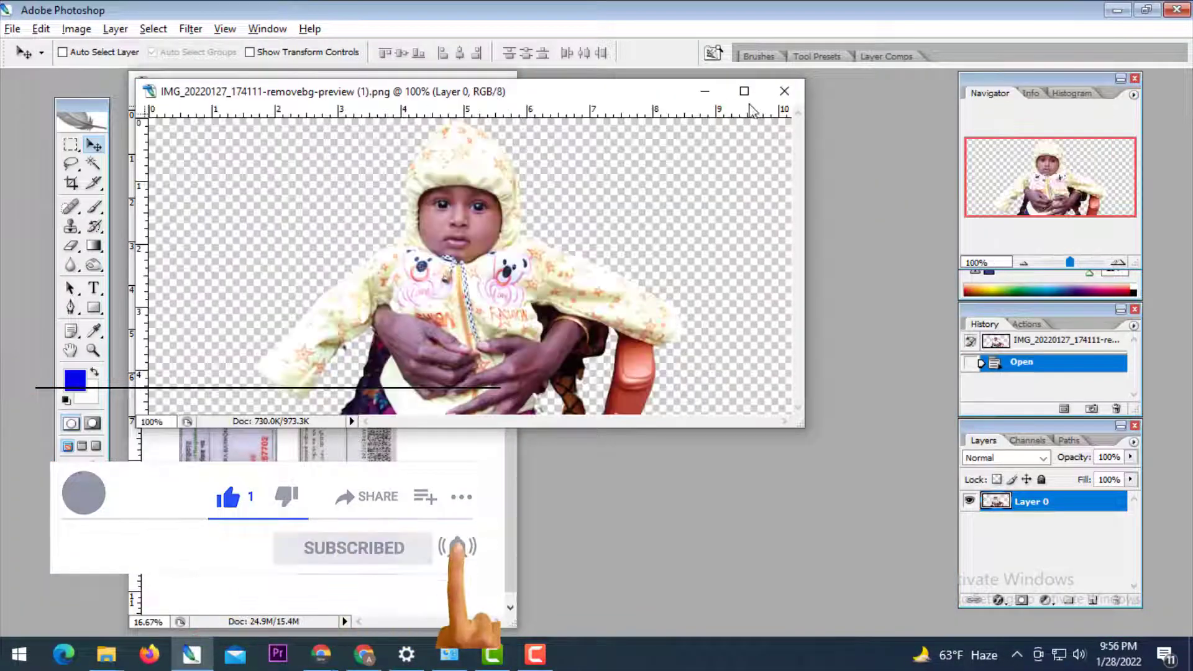
- Maximize the baby cutout document window in Photoshop
left_click(745, 96)
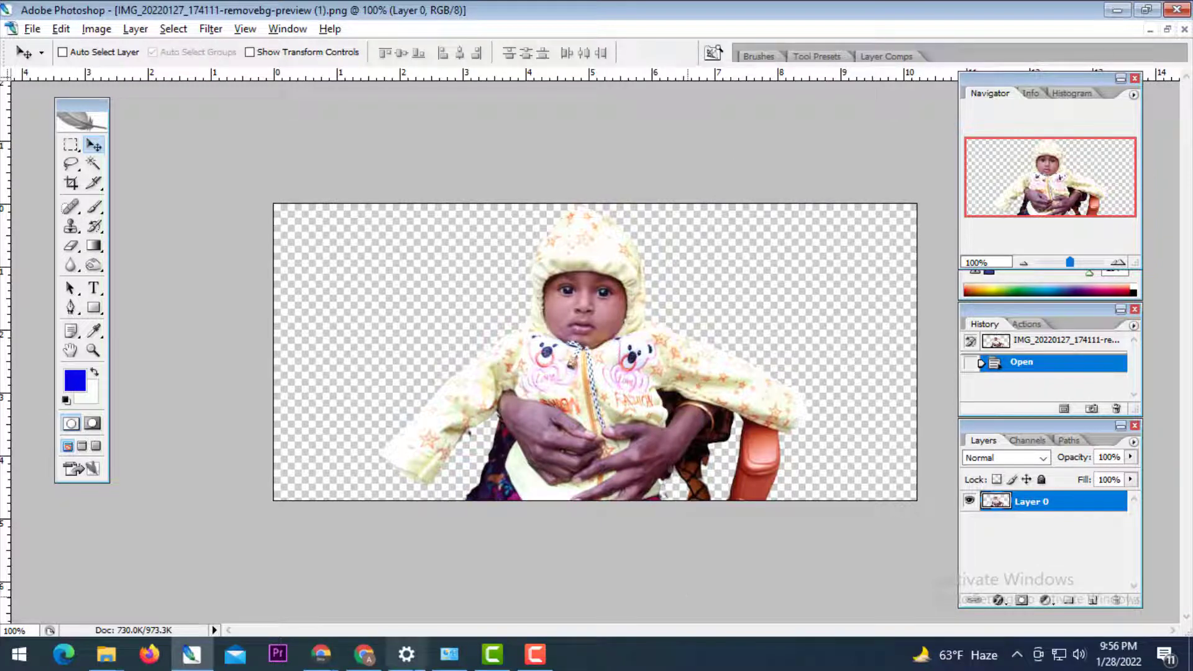
left_click(536, 659)
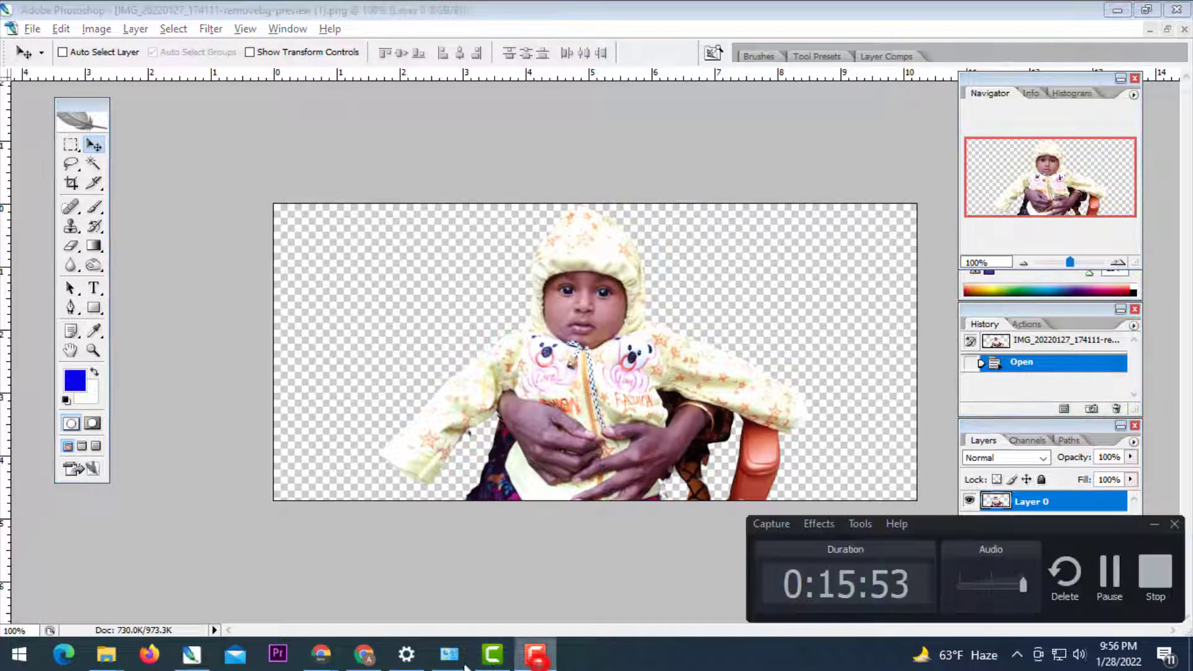